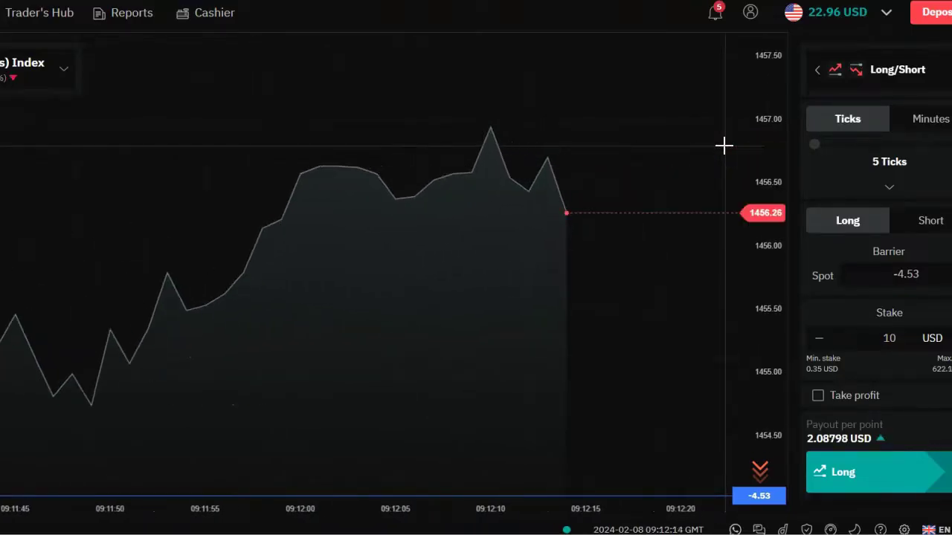
Open the account switcher from the 22.96 USD balance and scroll through the real accounts' balances
click(718, 142)
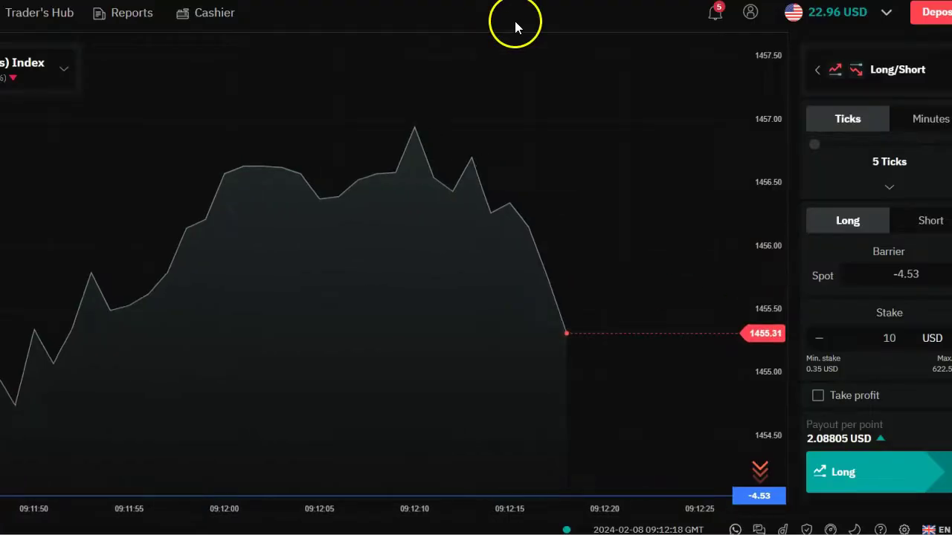
scroll(223, 123, down, 3)
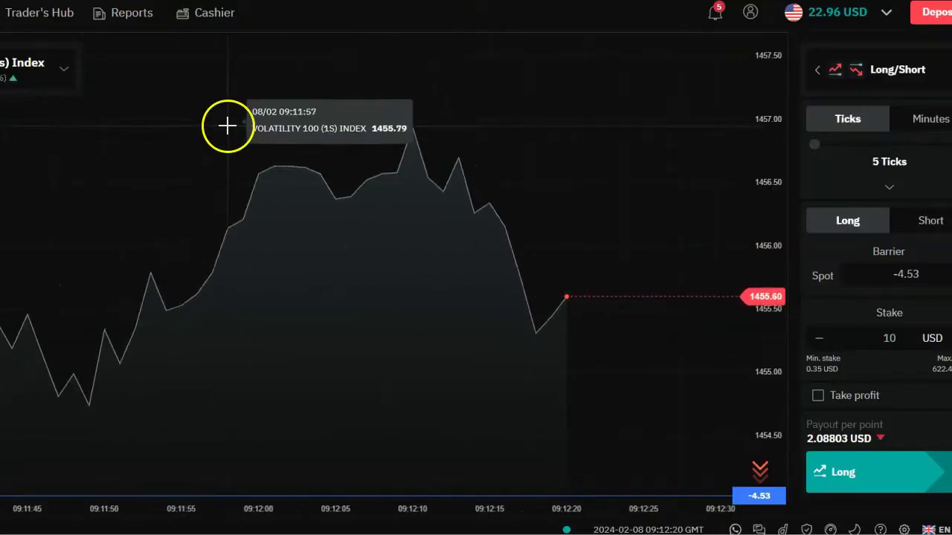
scroll(227, 125, up, 2)
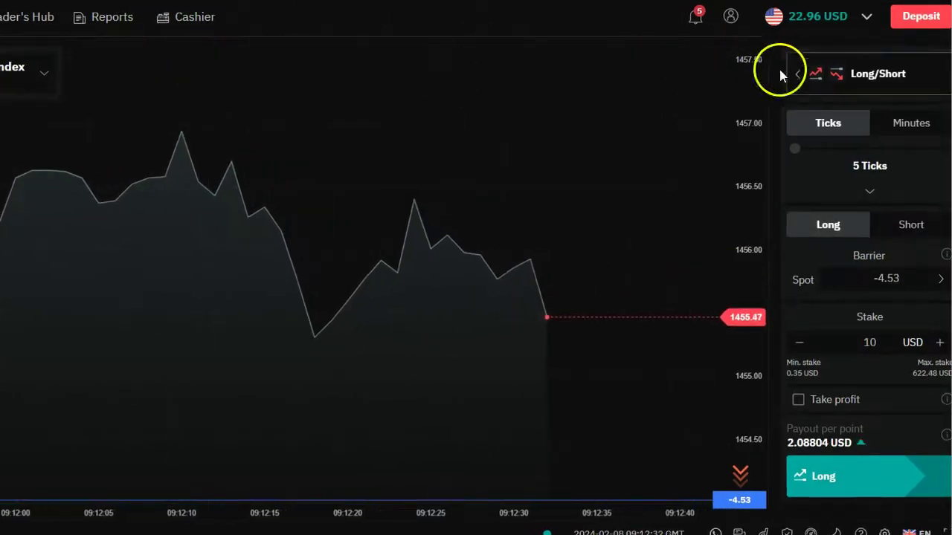
click(831, 21)
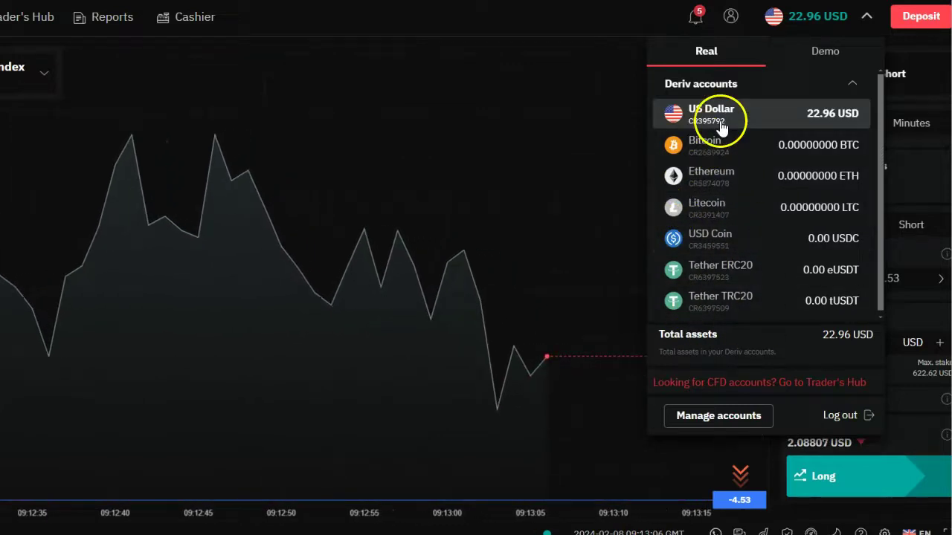
Close the account list, then go to the Cashier and review the card, e-wallet, crypto and P2P deposit options
click(571, 29)
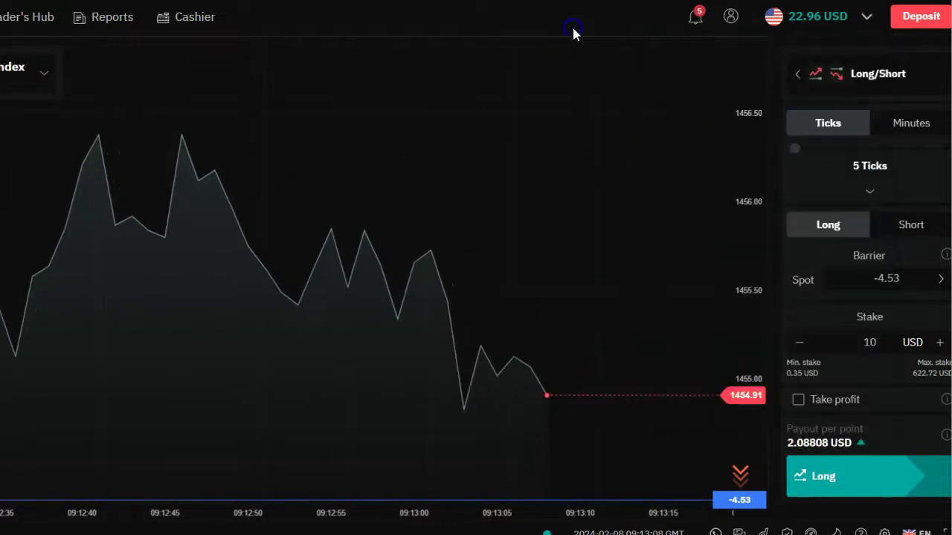
click(187, 21)
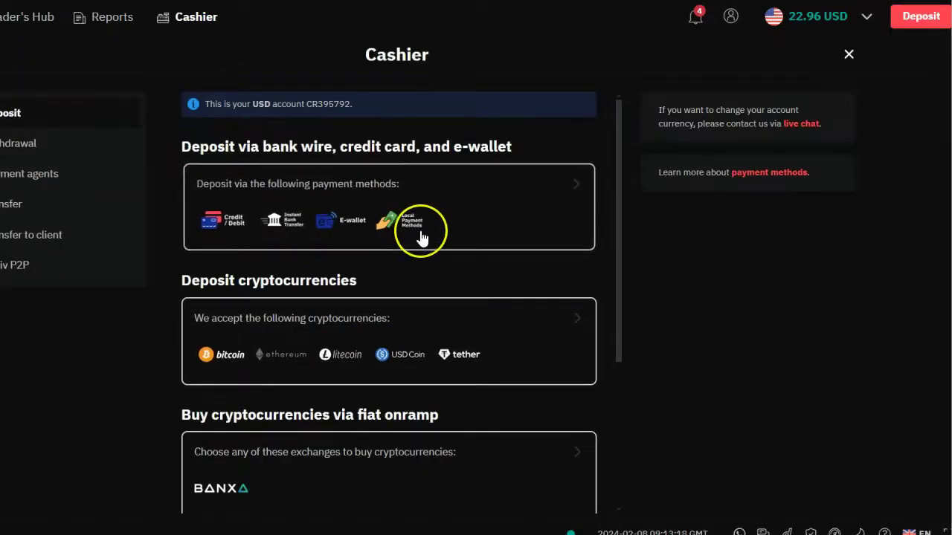
scroll(421, 238, down, 3)
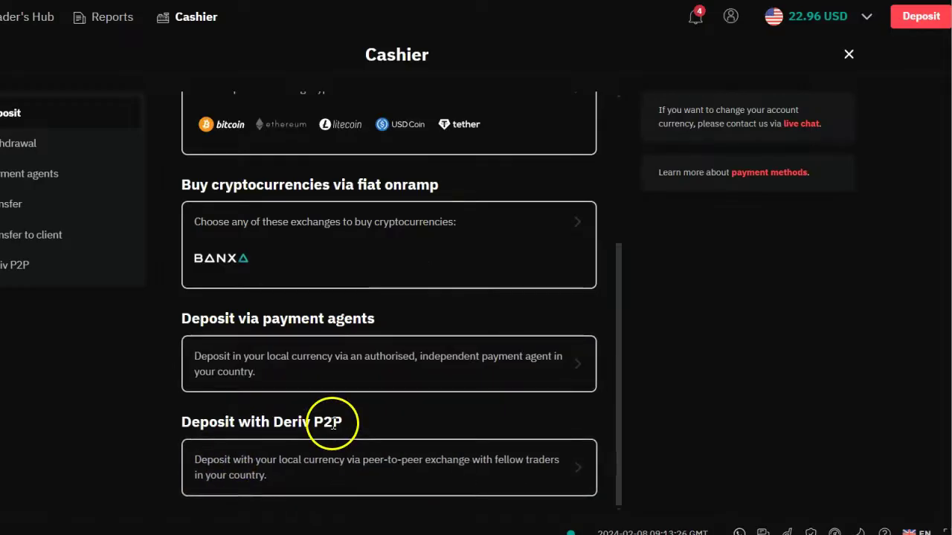
scroll(354, 415, up, 3)
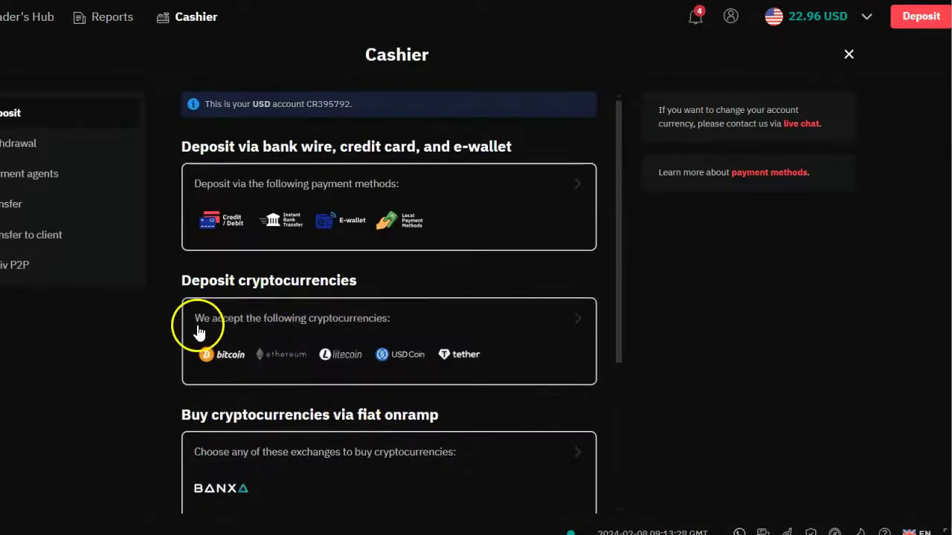
Choose cryptocurrency deposit and select the Tether TRC20 (tUSDT) account
click(259, 325)
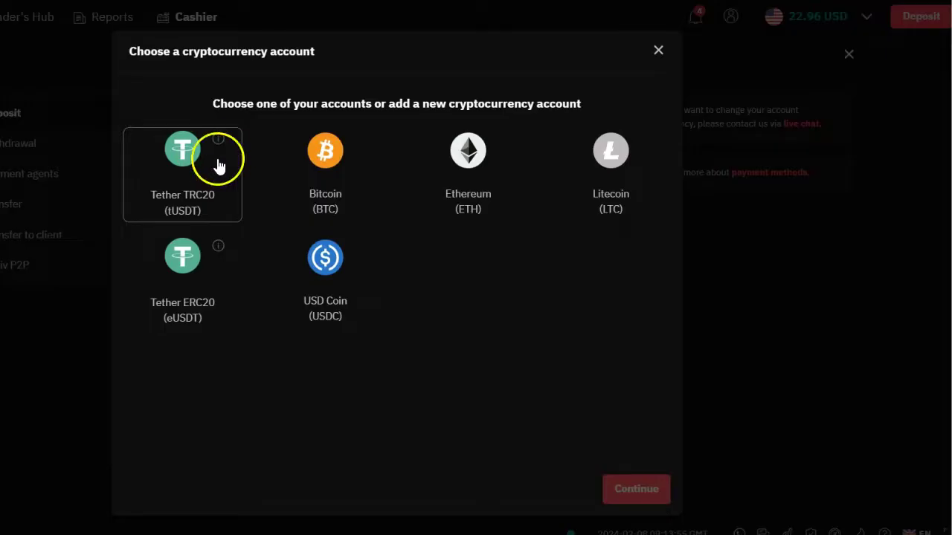
click(226, 140)
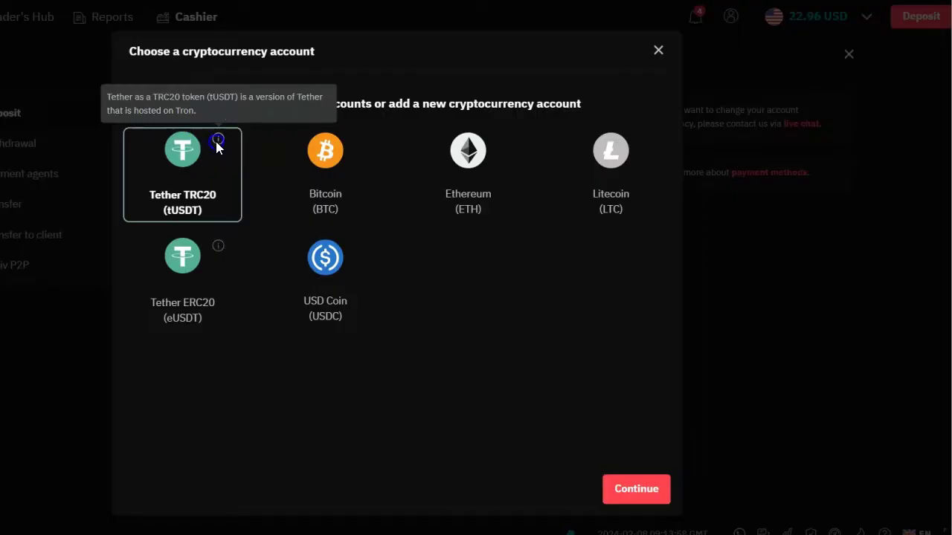
mouse_move(221, 247)
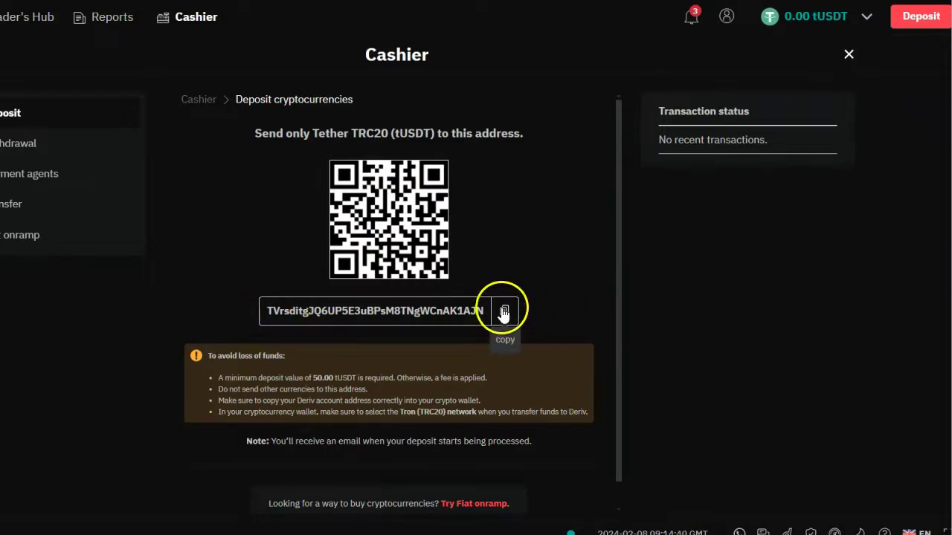
Copy the tUSDT deposit address after reading the minimum-deposit and wrong-currency warnings
click(539, 314)
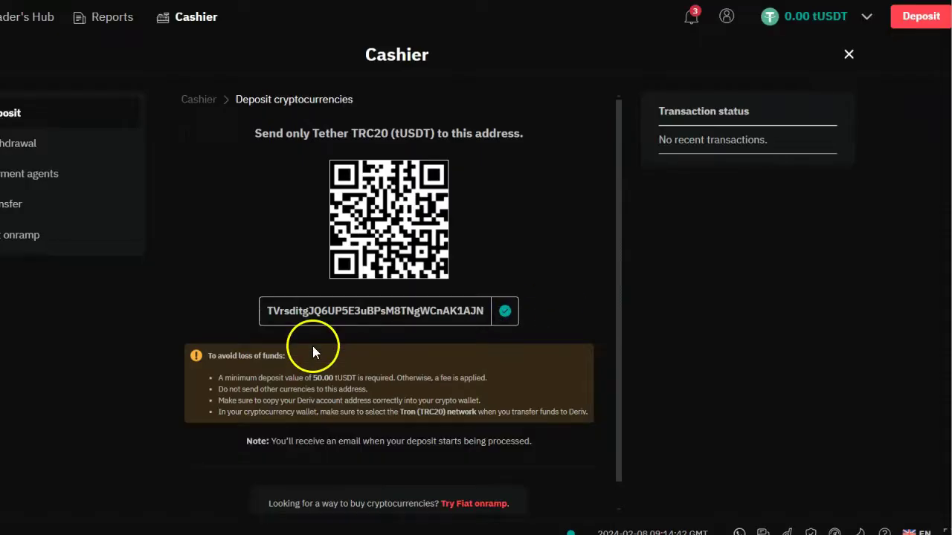
drag(222, 382, 399, 387)
triple_click(495, 377)
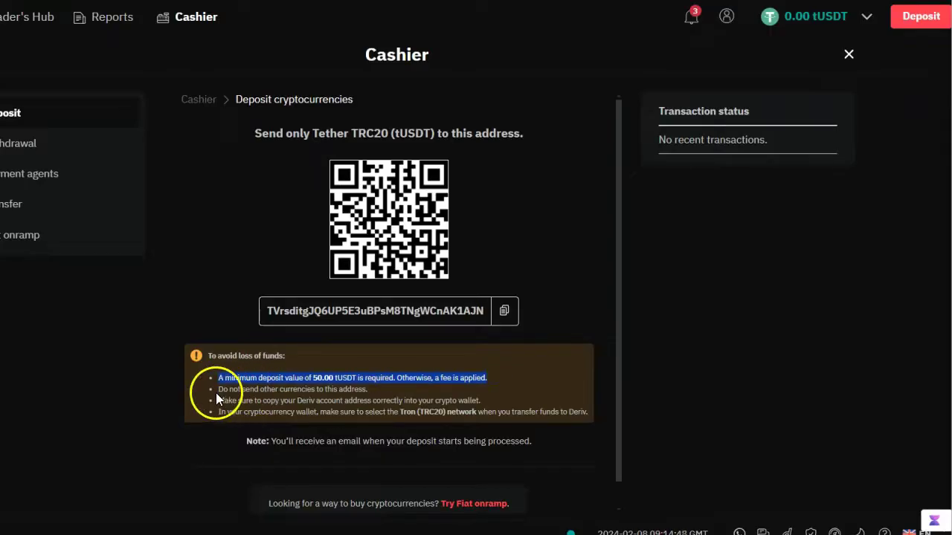
drag(217, 392, 383, 395)
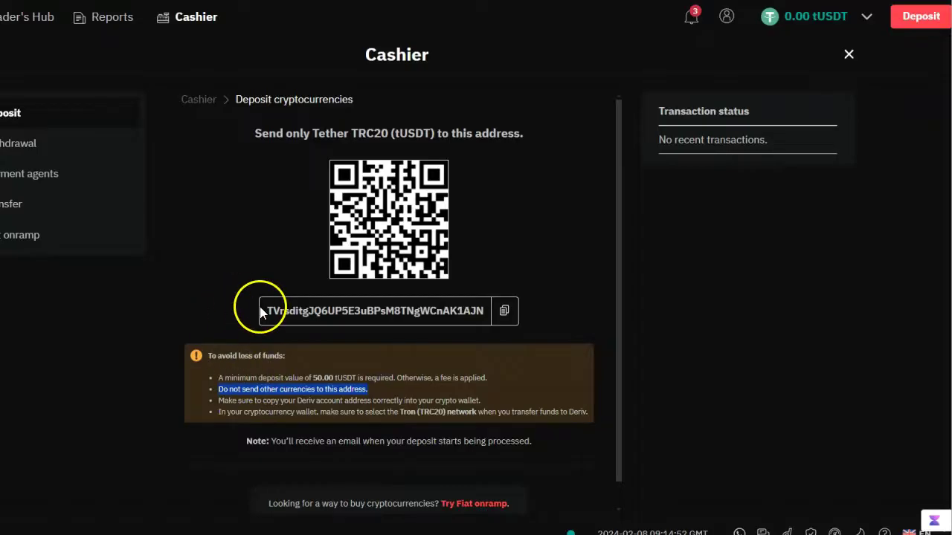
click(504, 311)
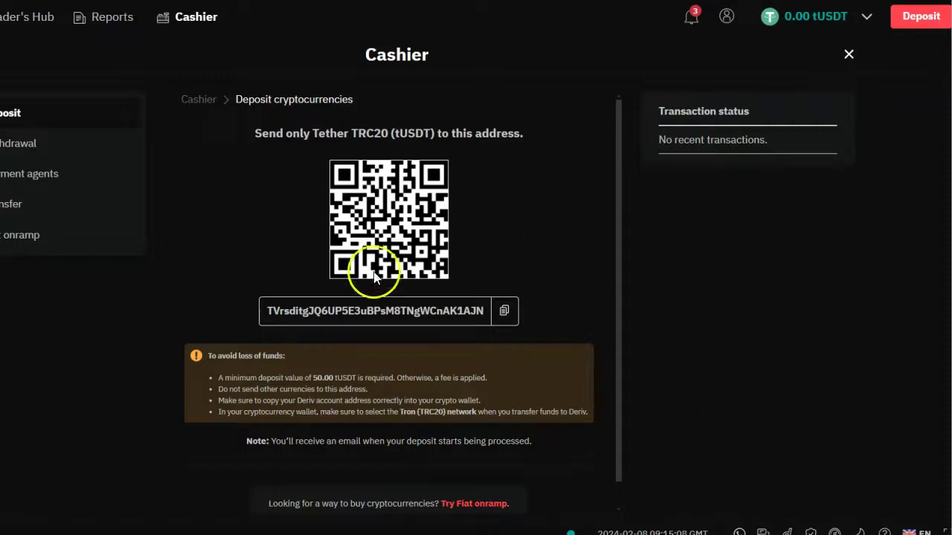
click(504, 313)
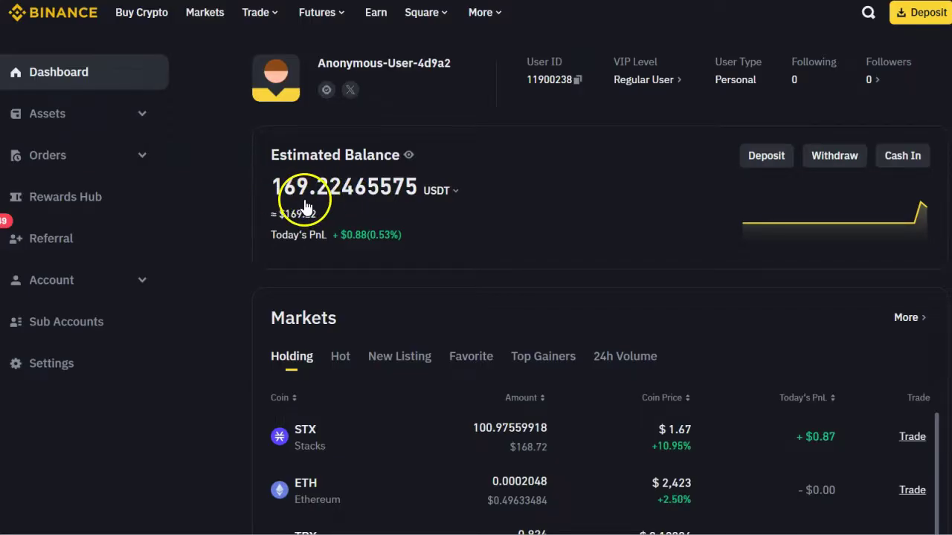
Start a USDT (TetherUS) withdrawal and paste the Deriv deposit address as the destination
click(844, 165)
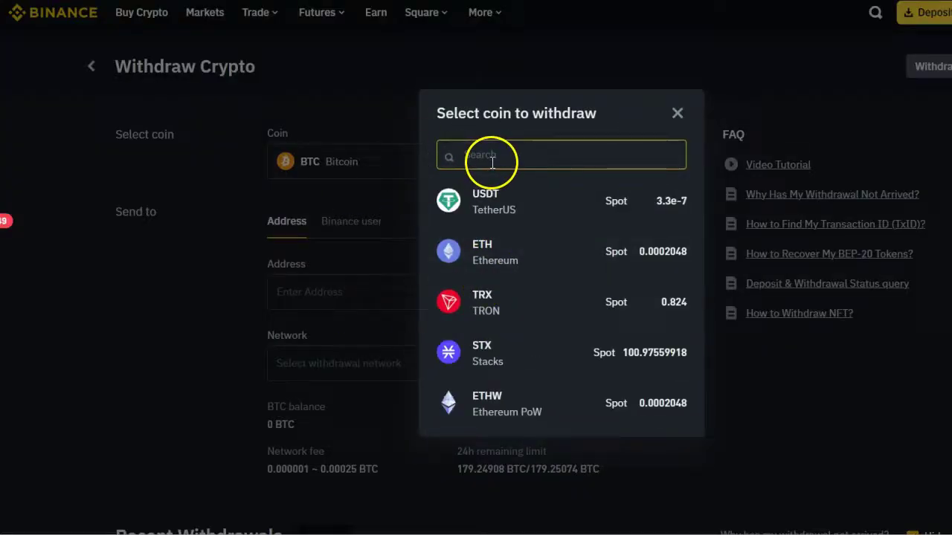
click(523, 208)
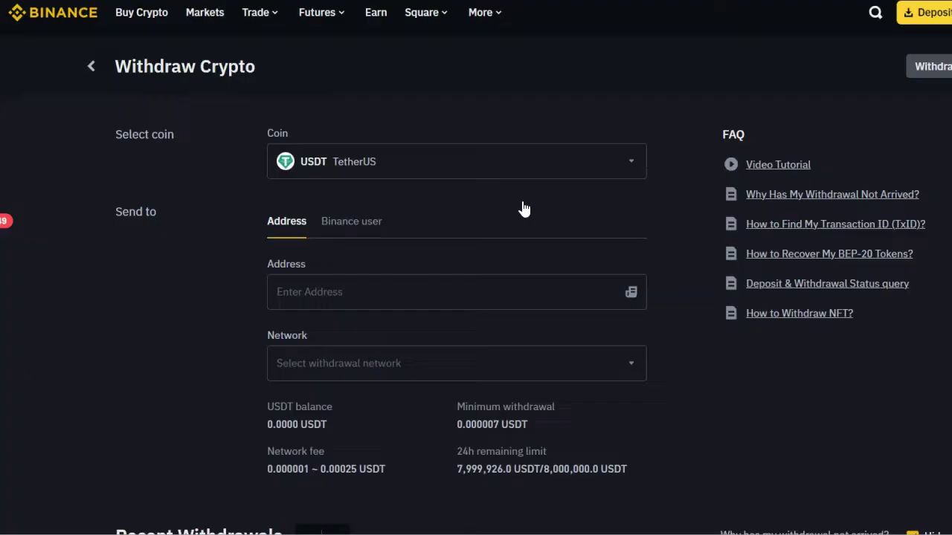
click(366, 299)
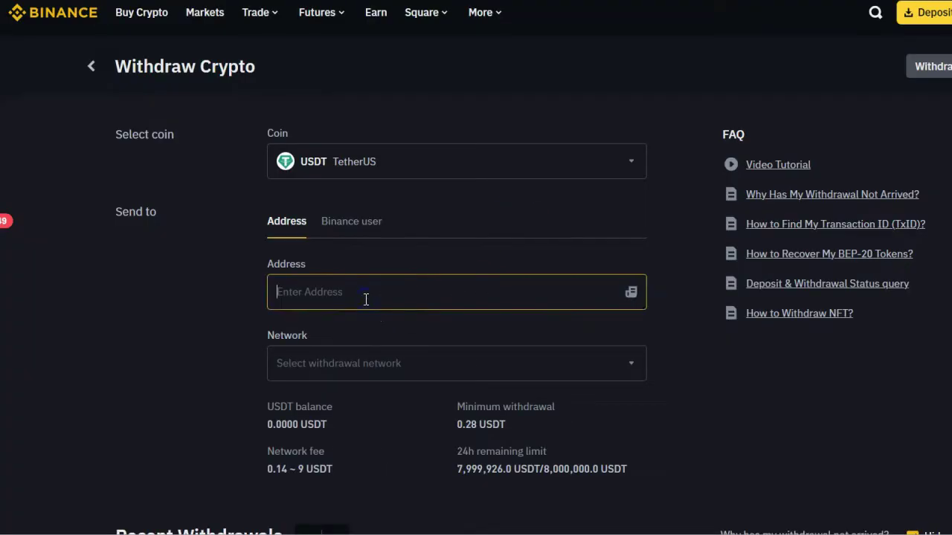
key(ctrl+v)
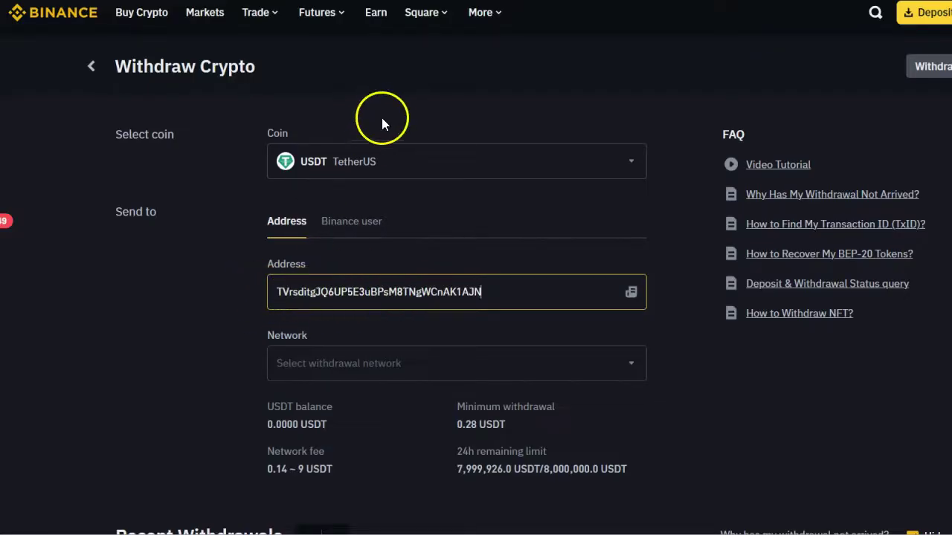
click(631, 294)
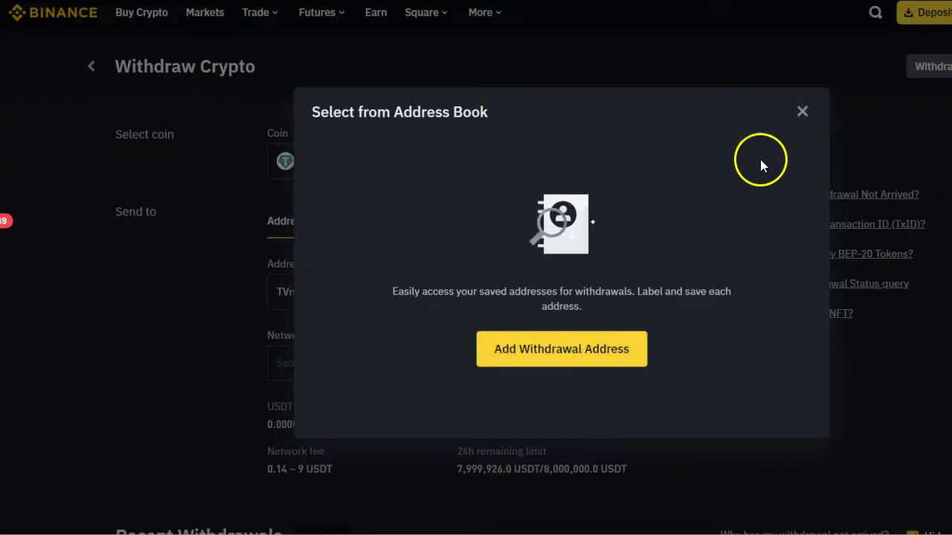
click(800, 115)
click(393, 361)
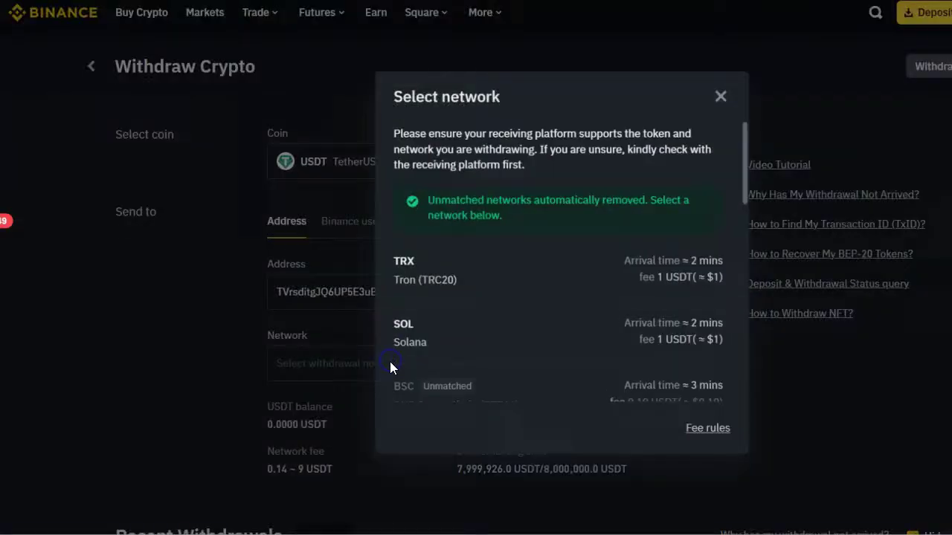
scroll(539, 325, down, 10)
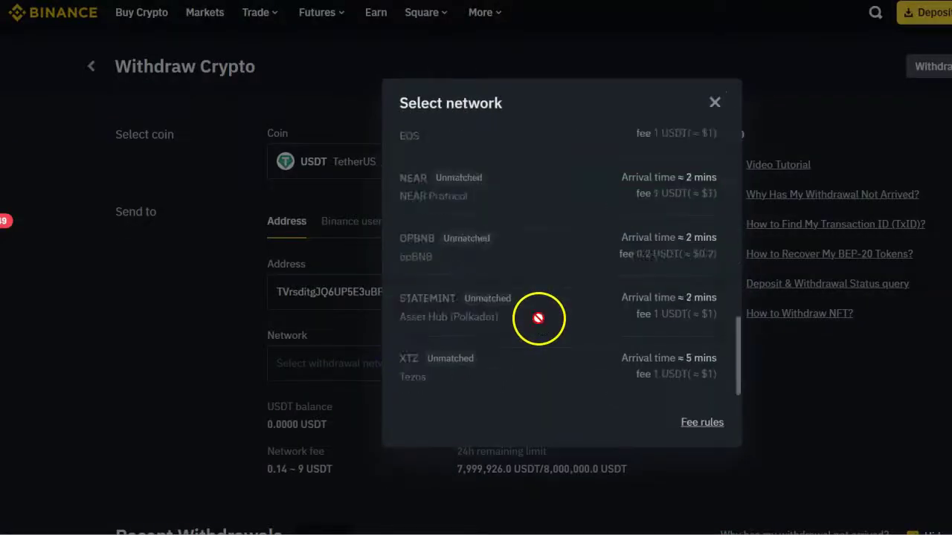
scroll(538, 320, up, 10)
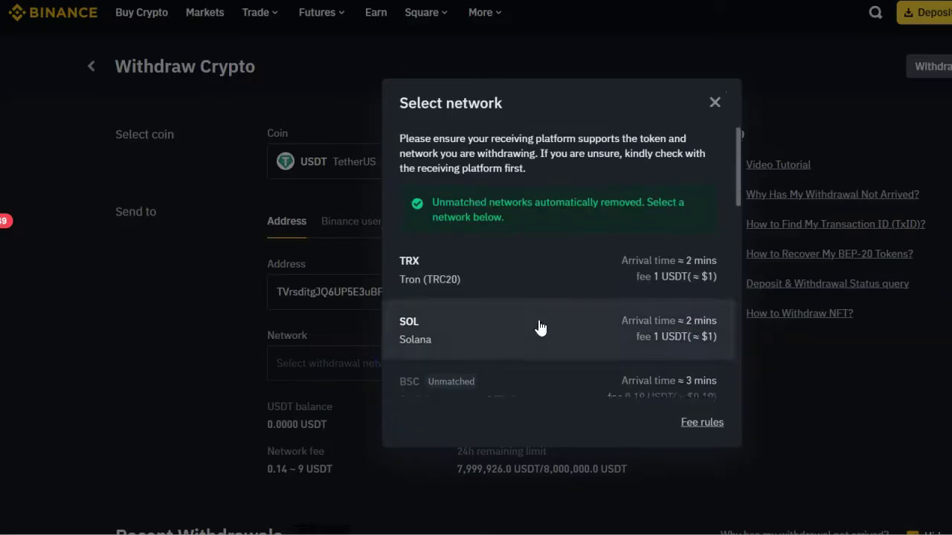
scroll(558, 342, down, 5)
click(580, 356)
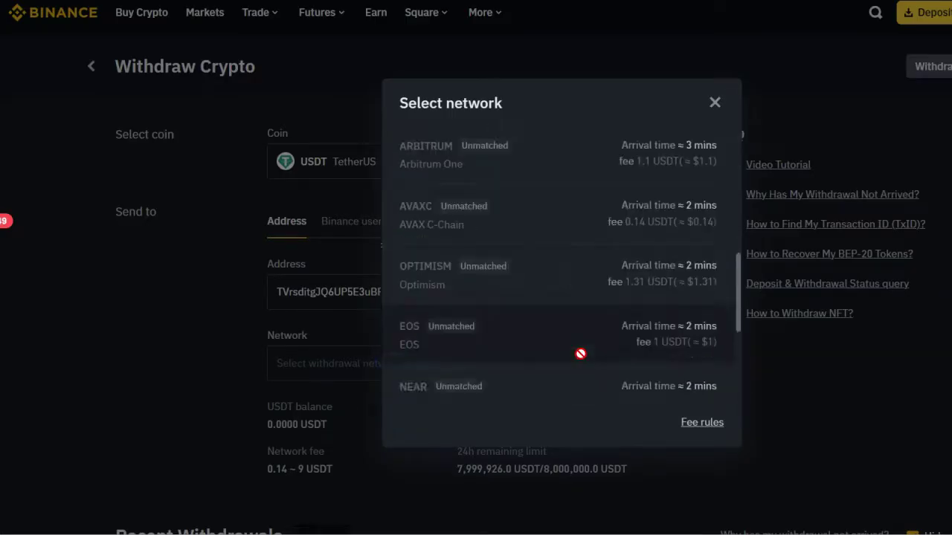
scroll(580, 355, down, 5)
scroll(579, 355, up, 10)
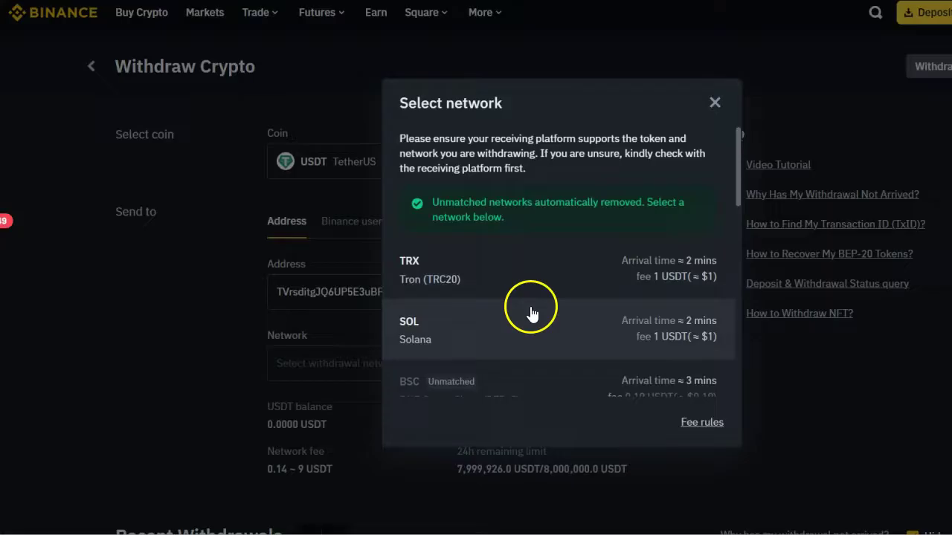
scroll(573, 354, down, 5)
scroll(573, 355, up, 5)
click(473, 283)
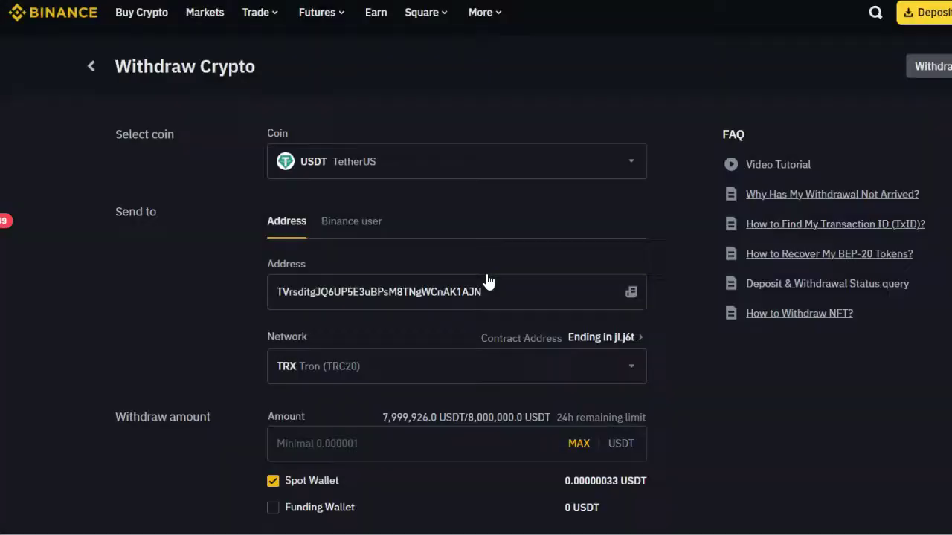
Pick Tron (TRC20) and refill the form from the earlier 73 USDT withdrawal entry
click(499, 278)
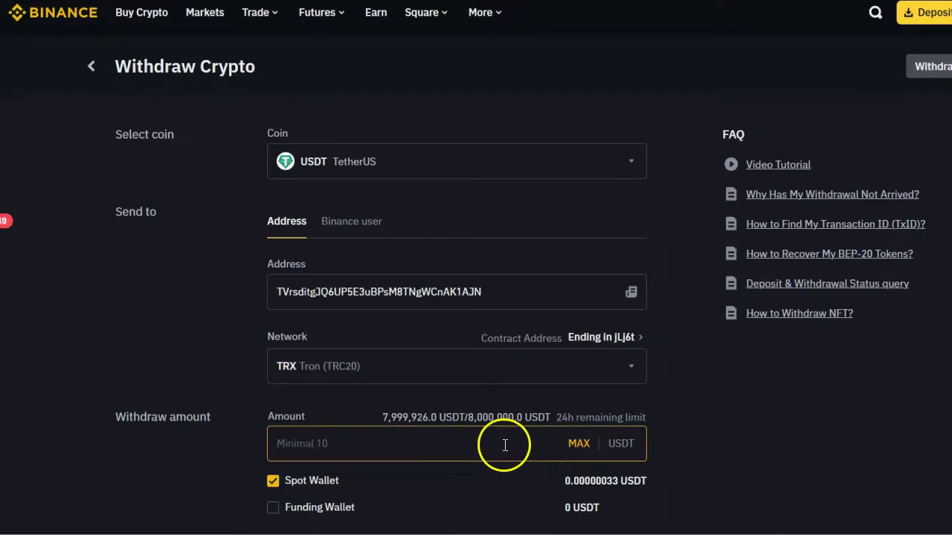
scroll(425, 427, down, 2)
scroll(425, 435, down, 3)
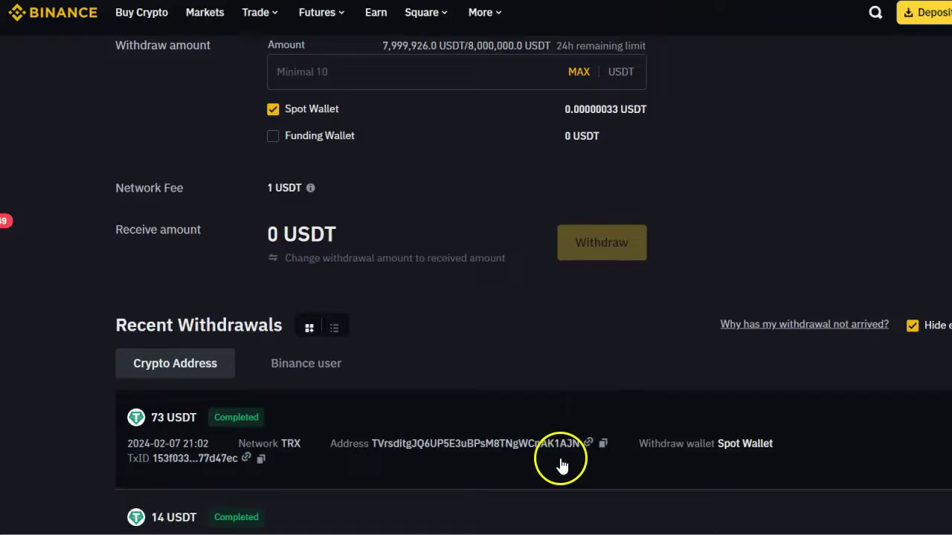
click(460, 414)
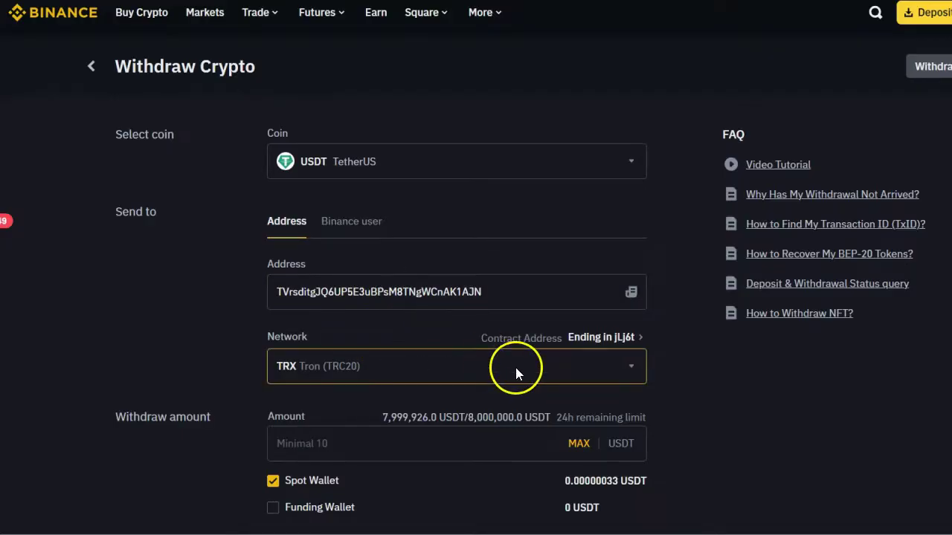
scroll(515, 368, down, 5)
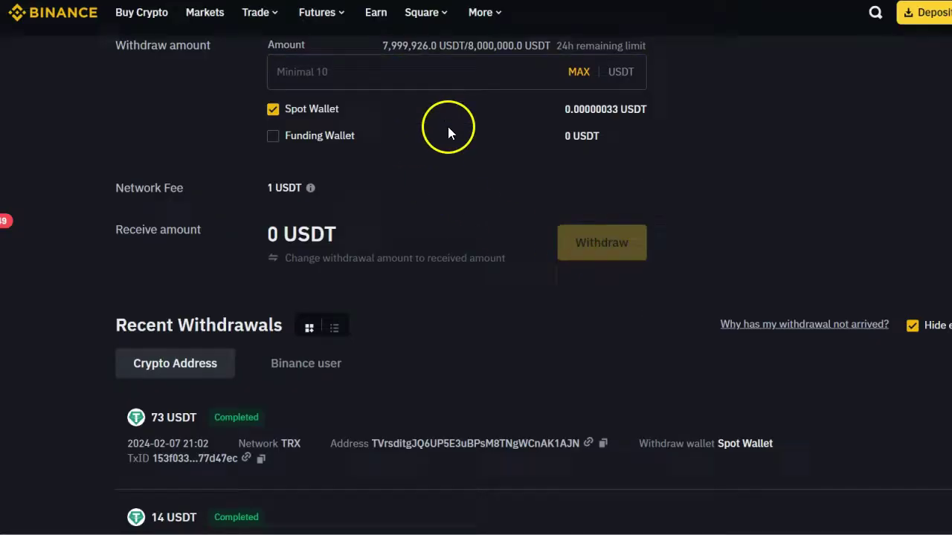
scroll(449, 138, up, 5)
Switch over to the Gmail inbox
click(450, 149)
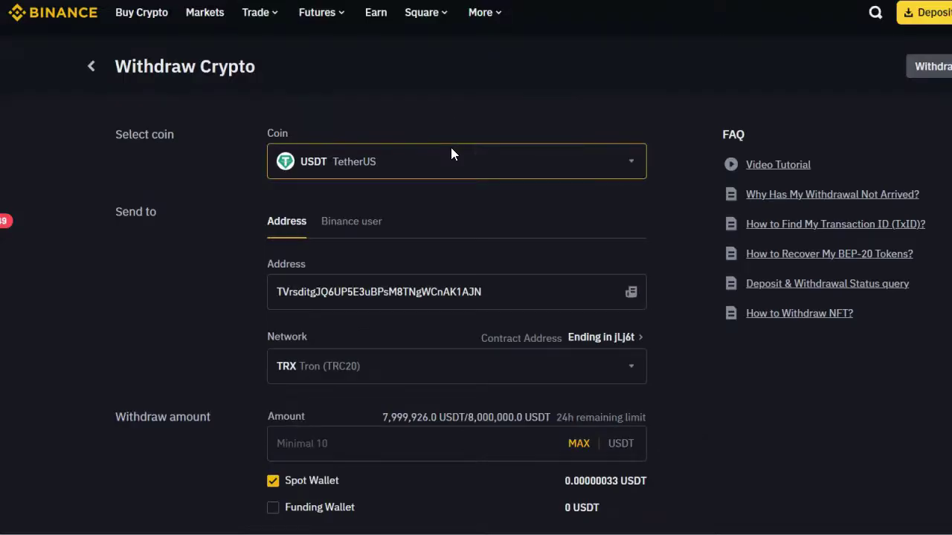
drag(448, 147, 220, 66)
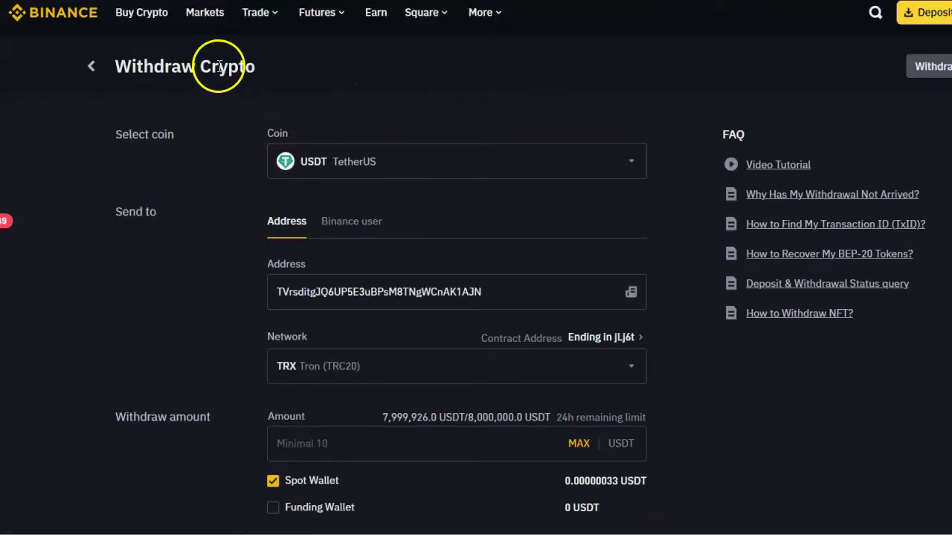
key(ctrl+Tab)
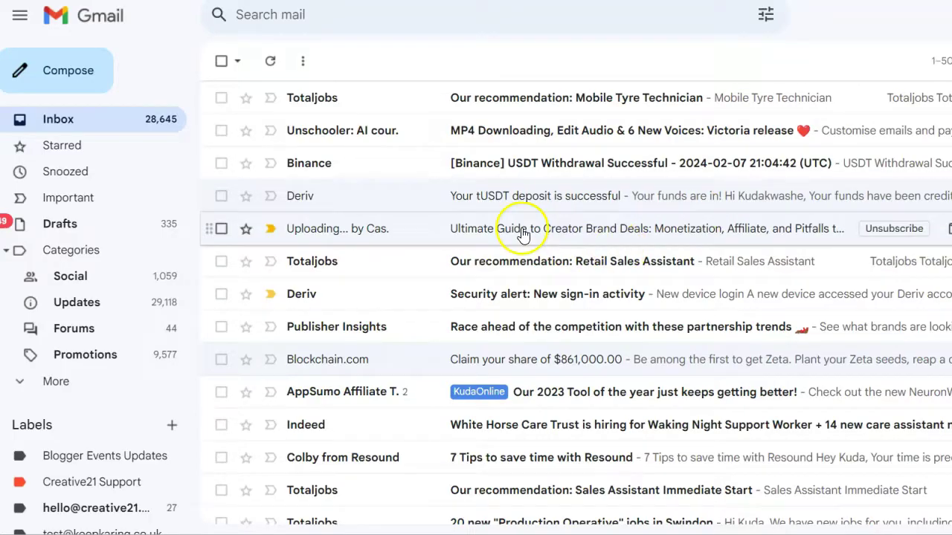
Open the Deriv deposit email and highlight the 73.00 tUSDT amount
click(581, 208)
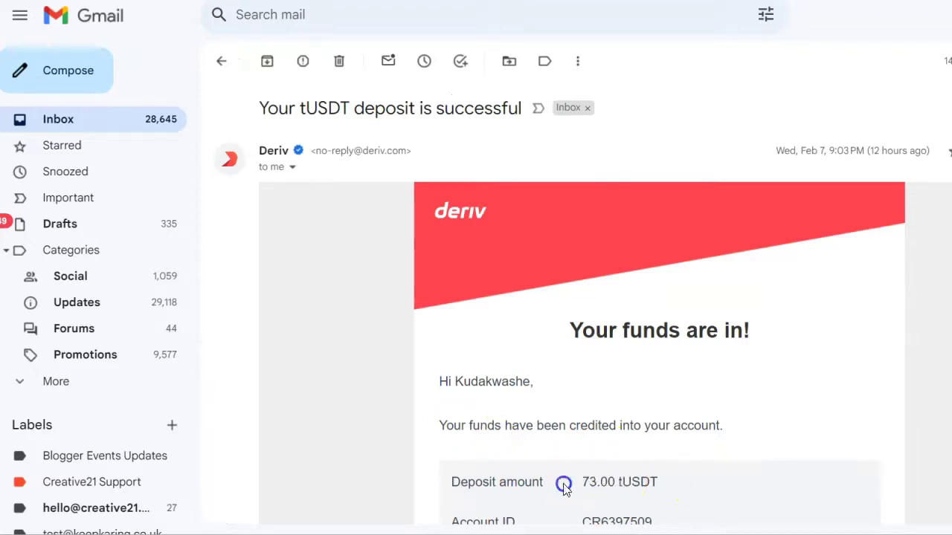
drag(563, 485, 677, 479)
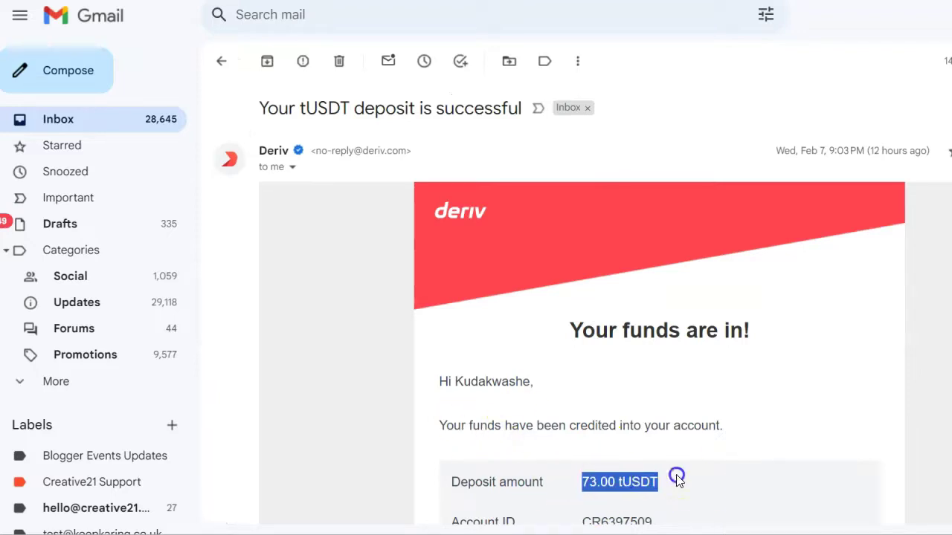
click(222, 63)
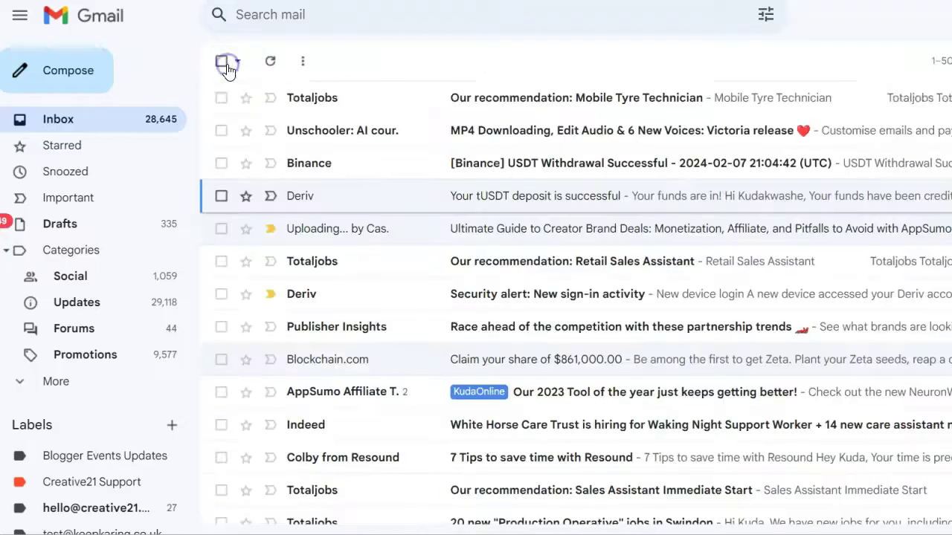
View the Binance USDT Withdrawal Successful email, then return to the inbox
click(407, 171)
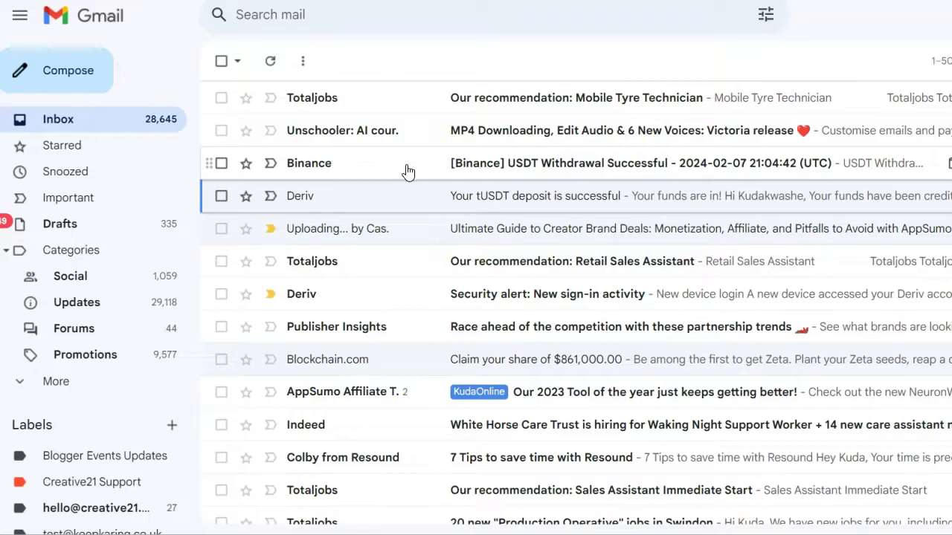
click(408, 171)
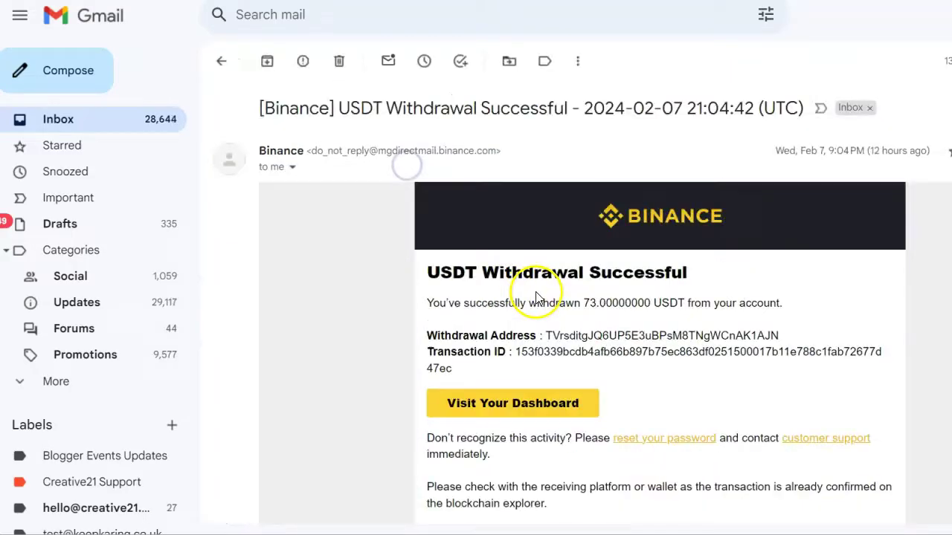
click(220, 61)
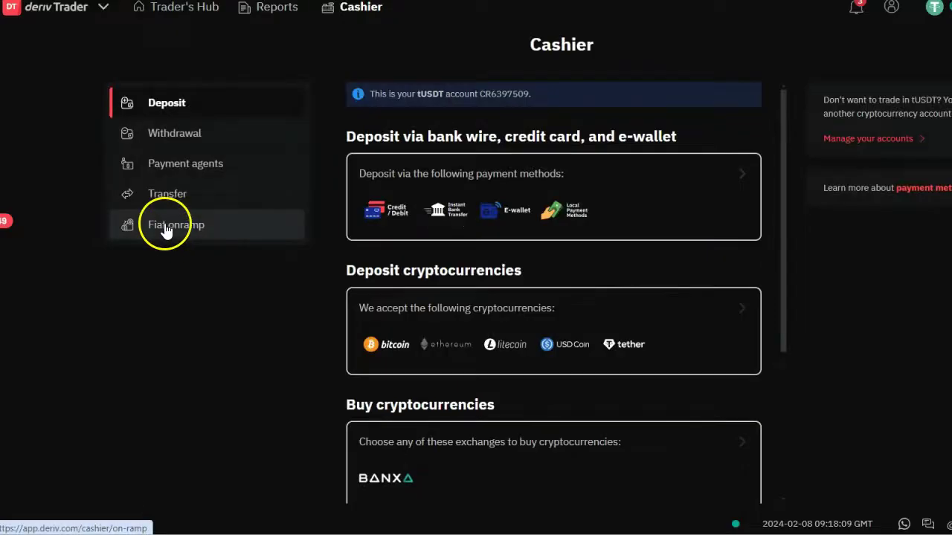
Open the profile's Personal details page showing name, birth, citizenship and phone
click(892, 16)
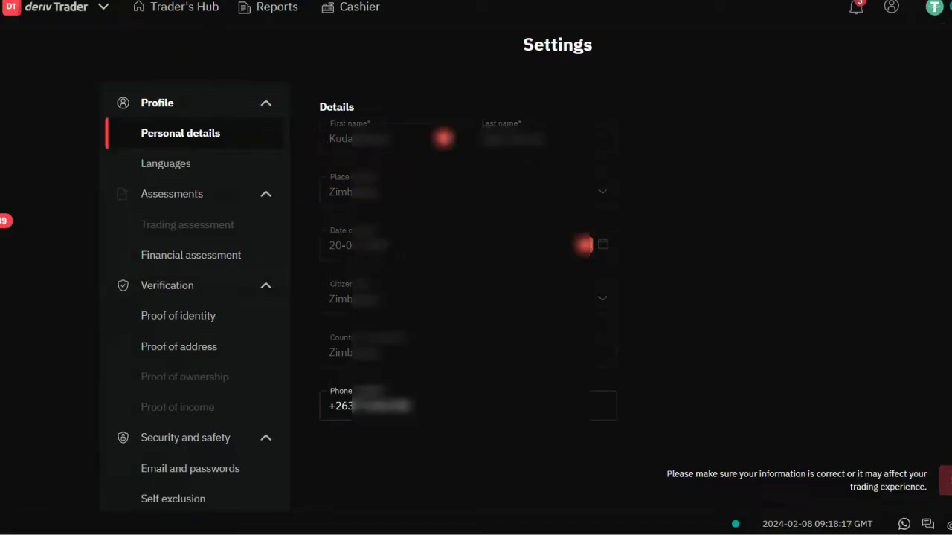
click(61, 14)
click(388, 401)
Go back to the Cashier and review every account's balance, with tUSDT still at 0.00
click(364, 18)
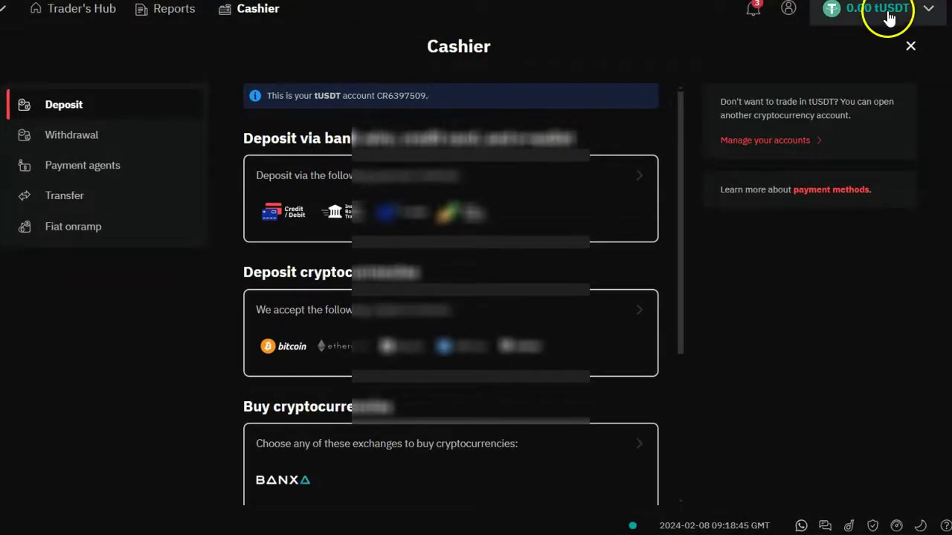
click(889, 17)
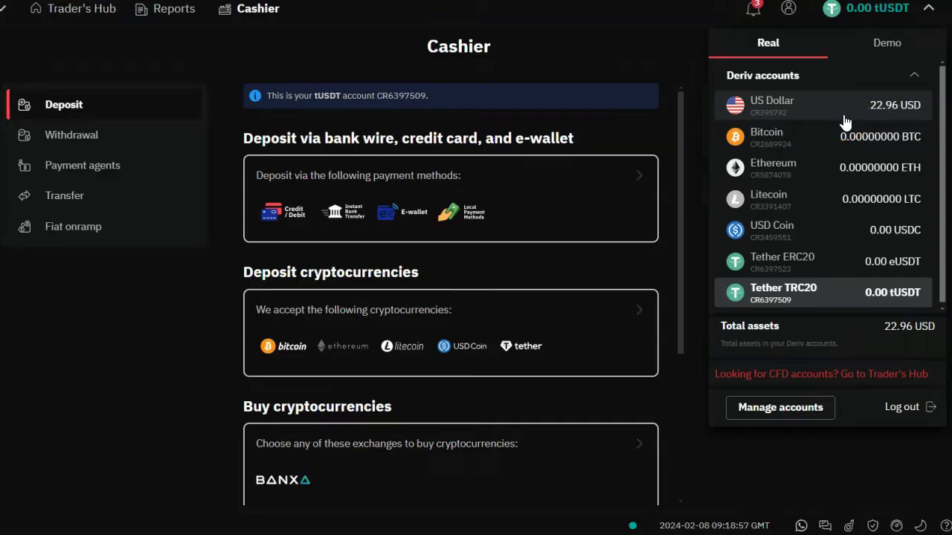
click(603, 50)
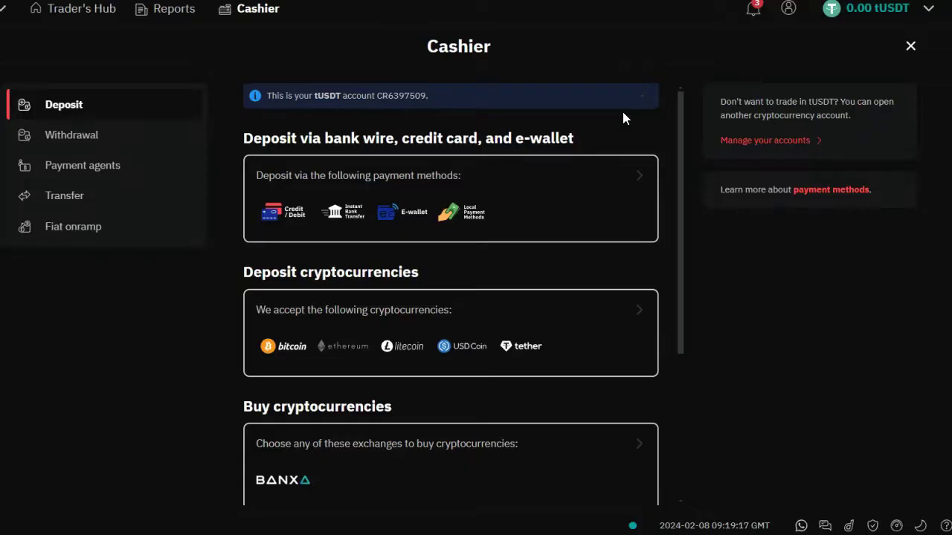
click(626, 95)
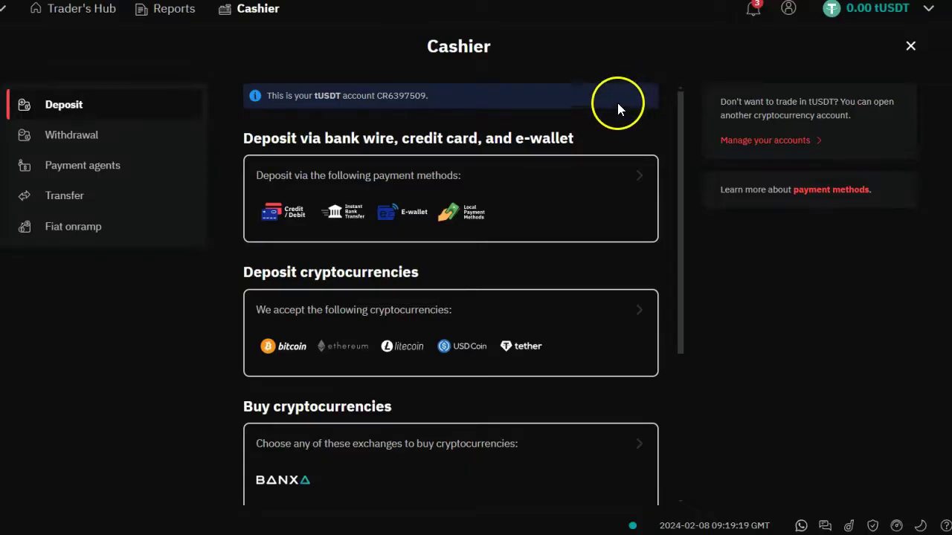